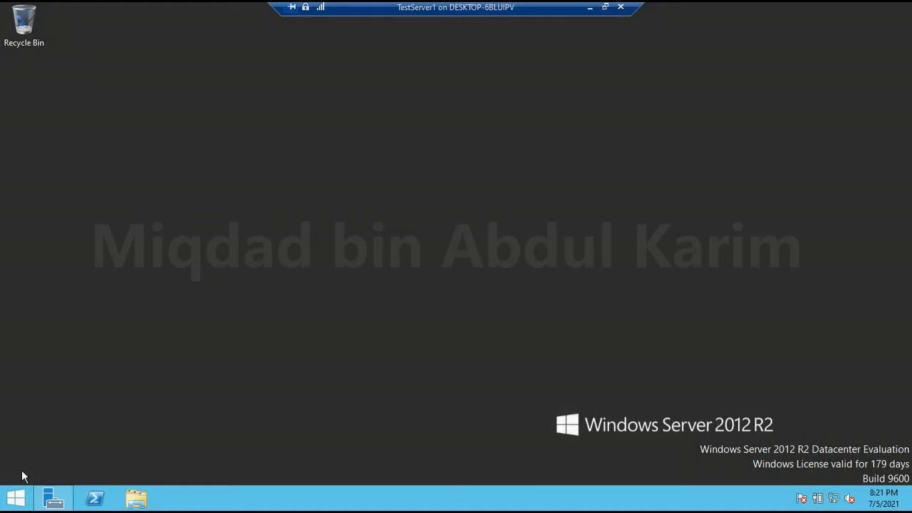
- Launch Server Manager from the taskbar so its Dashboard is showing
click(64, 504)
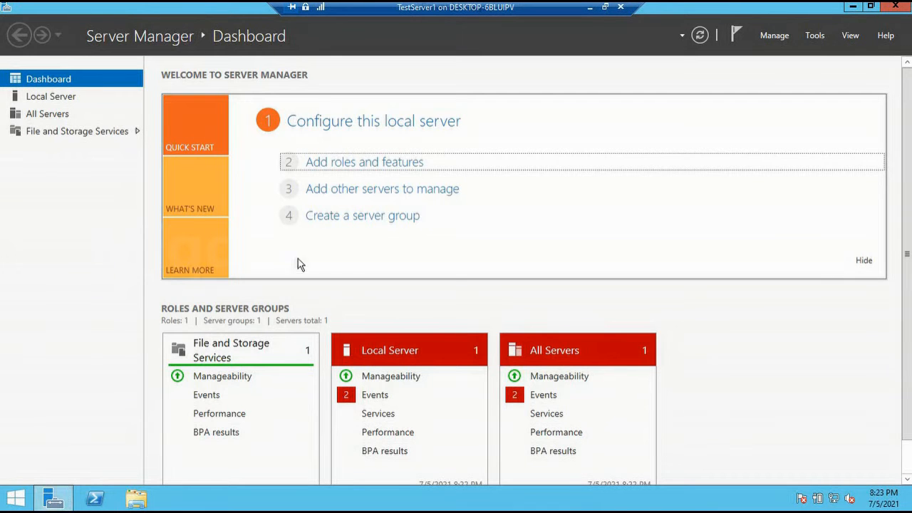
- Start the Add Roles and Features Wizard from the Dashboard's 'Add roles and features' link
click(376, 165)
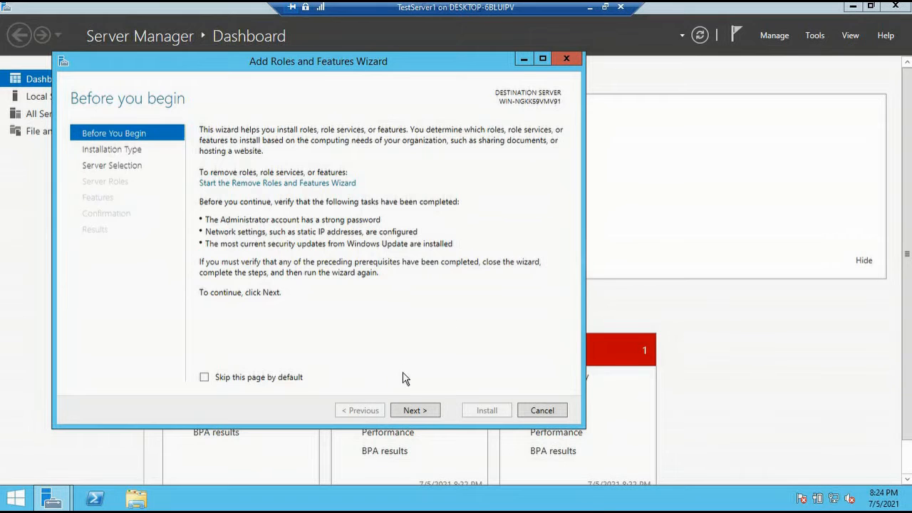
- Keep role-based installation on the local server and reach the Select server roles list
click(413, 414)
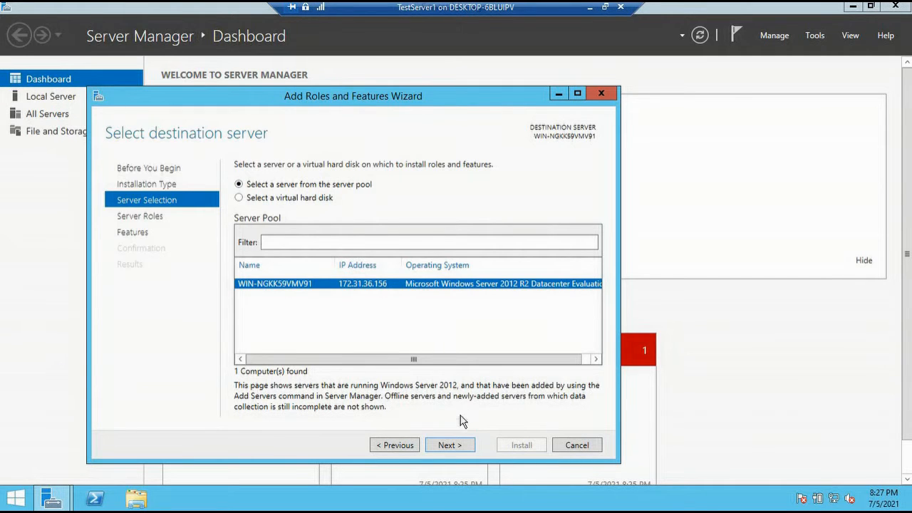
click(455, 443)
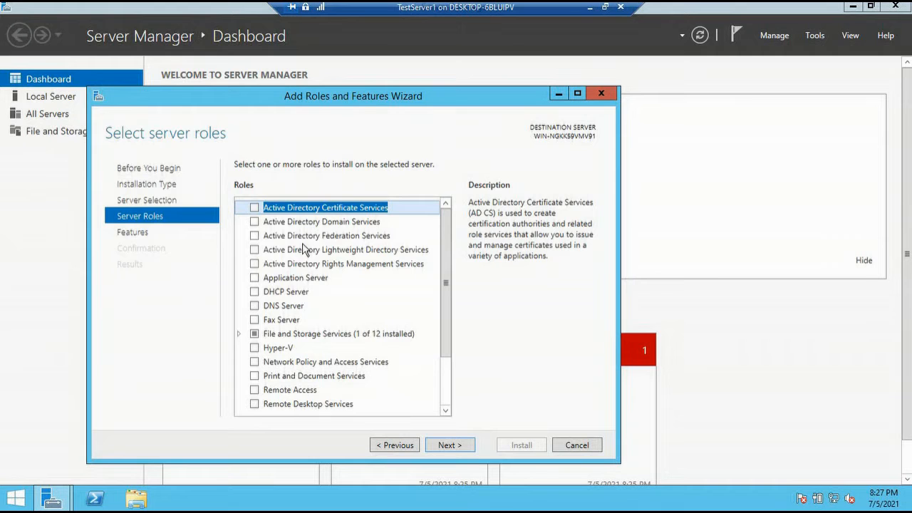
- Select Active Directory Domain Services plus its management tools and continue to the AD DS page
click(254, 221)
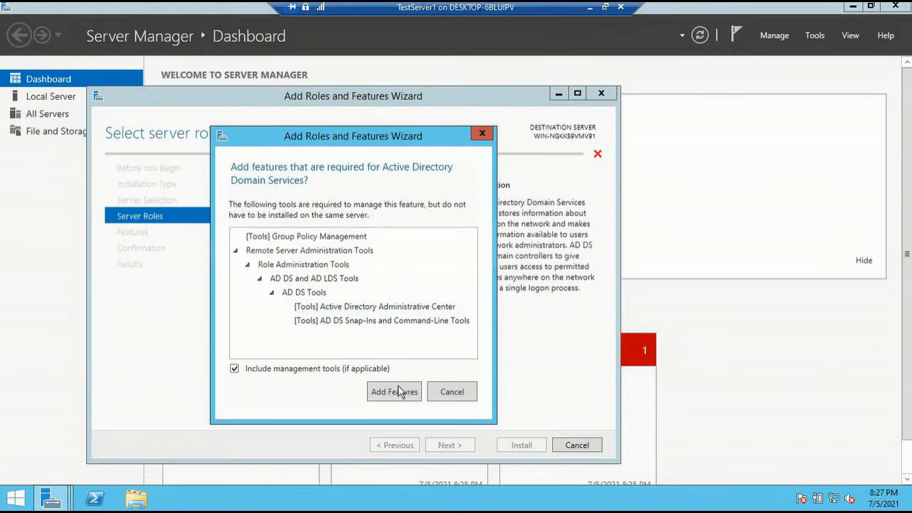
click(399, 392)
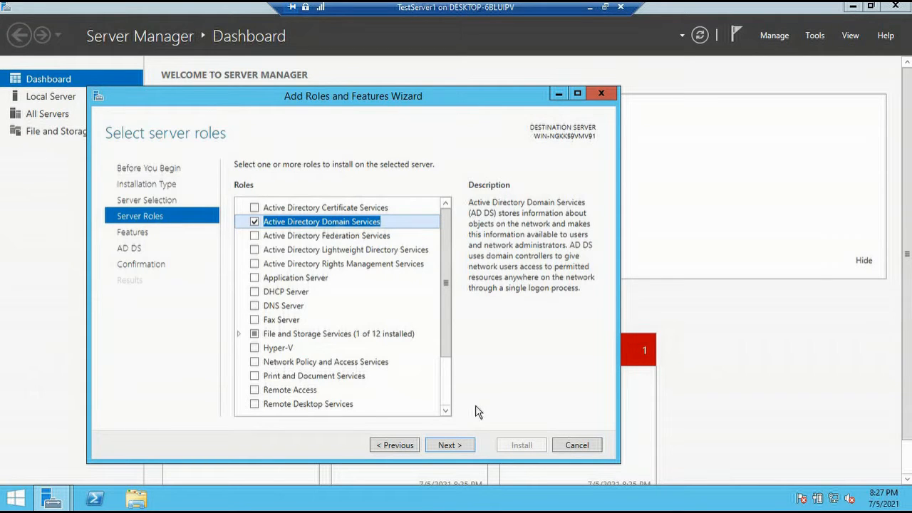
click(458, 447)
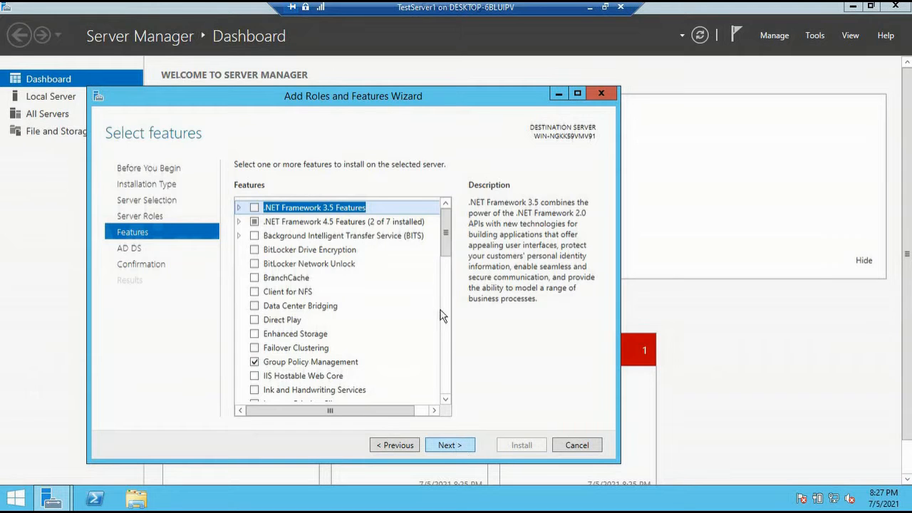
drag(447, 251, 462, 442)
click(460, 443)
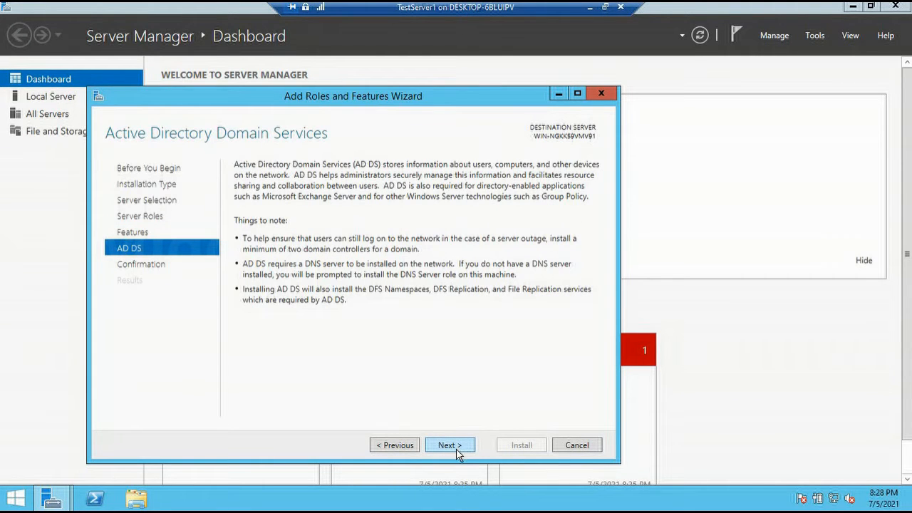
- On the Confirmation page, enable and confirm automatic restart of the destination server
click(457, 452)
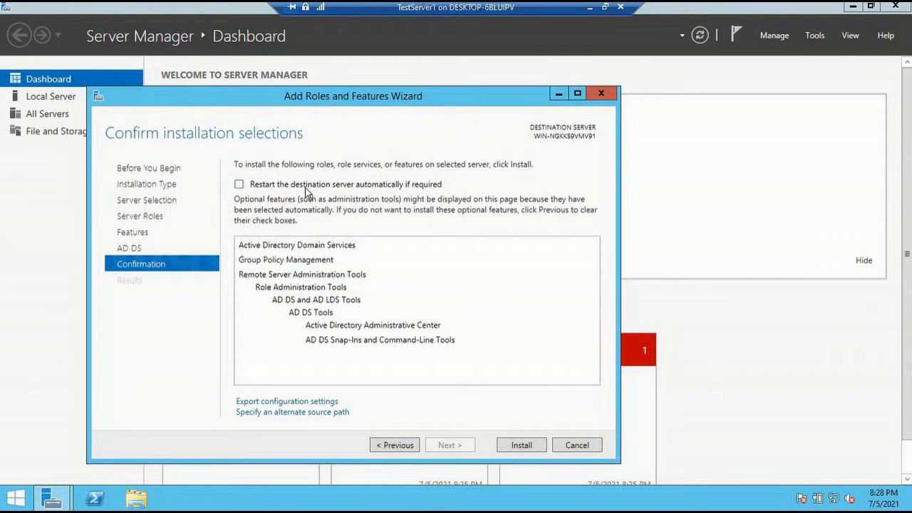
click(240, 185)
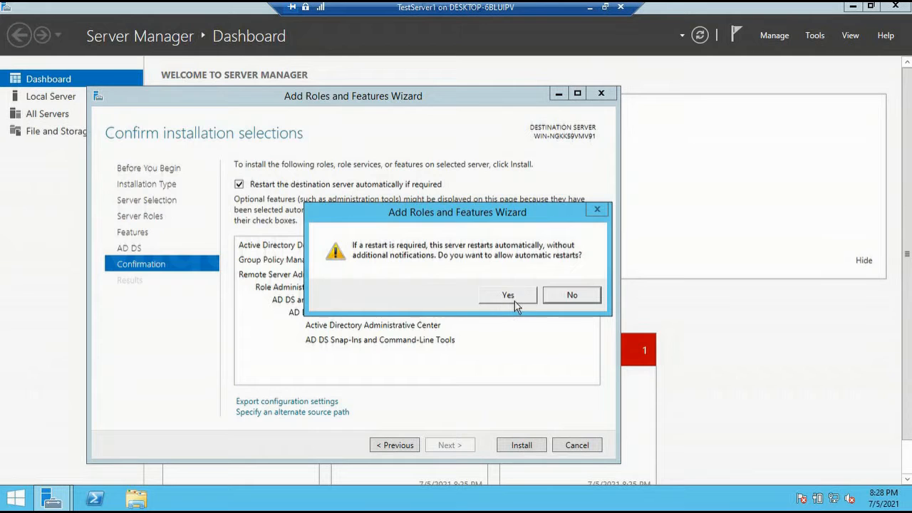
click(508, 296)
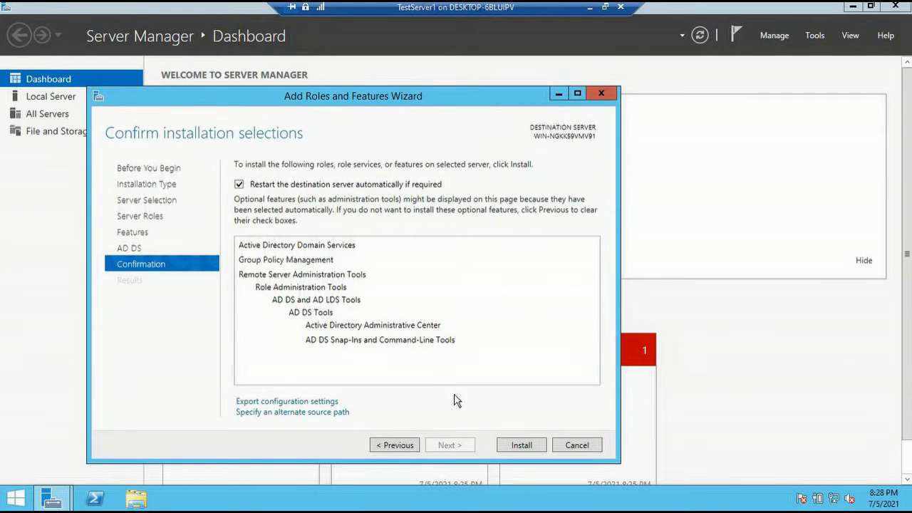
- Install AD DS, re-enter the administrator password to sign back in, and view the VM full screen
click(519, 445)
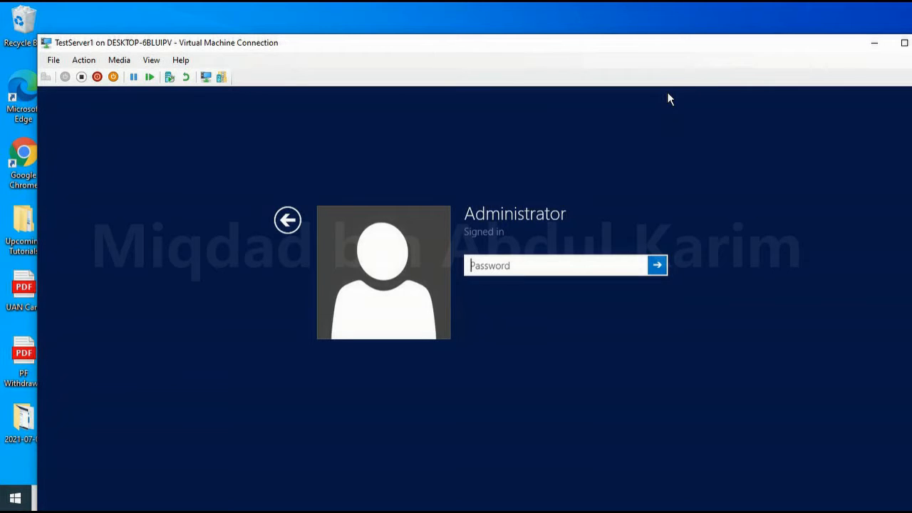
text(••••)
key(BackSpace)
text(••••)
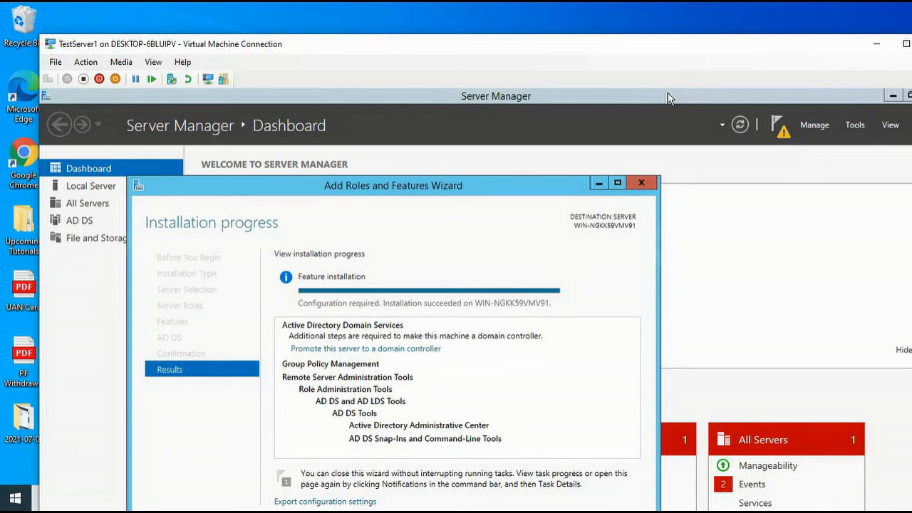
click(906, 44)
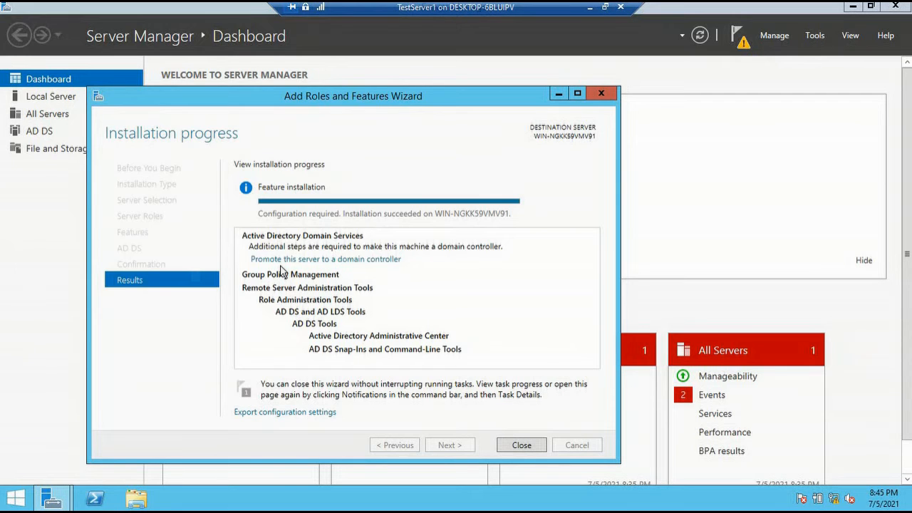
- Promote the server with a new forest whose root domain is itadmin.com
click(375, 261)
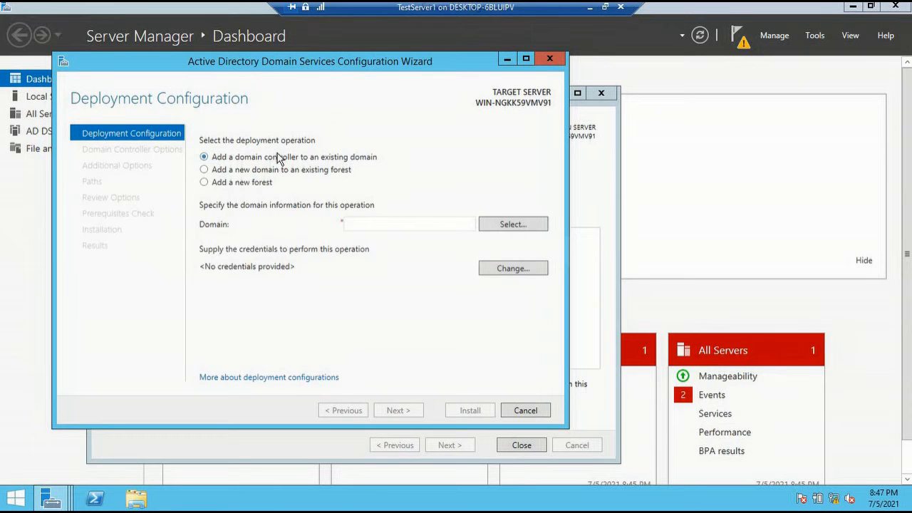
click(264, 186)
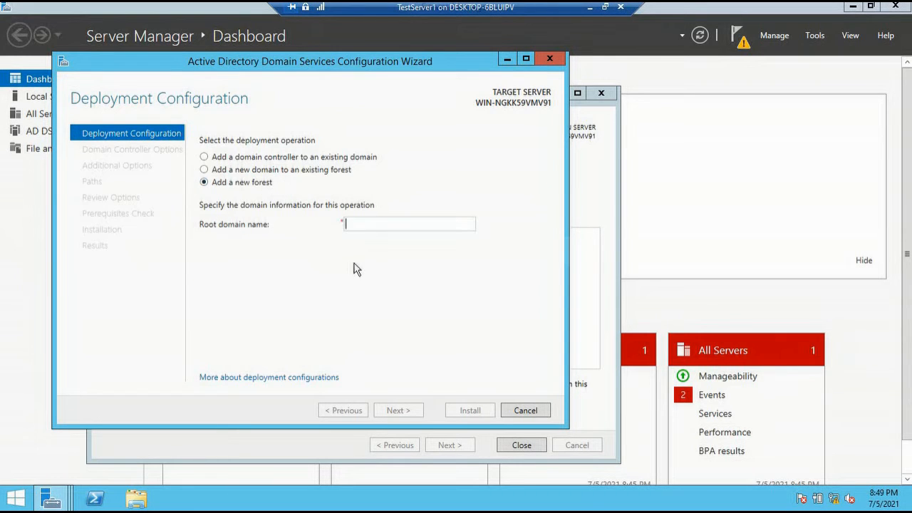
text(itadmi)
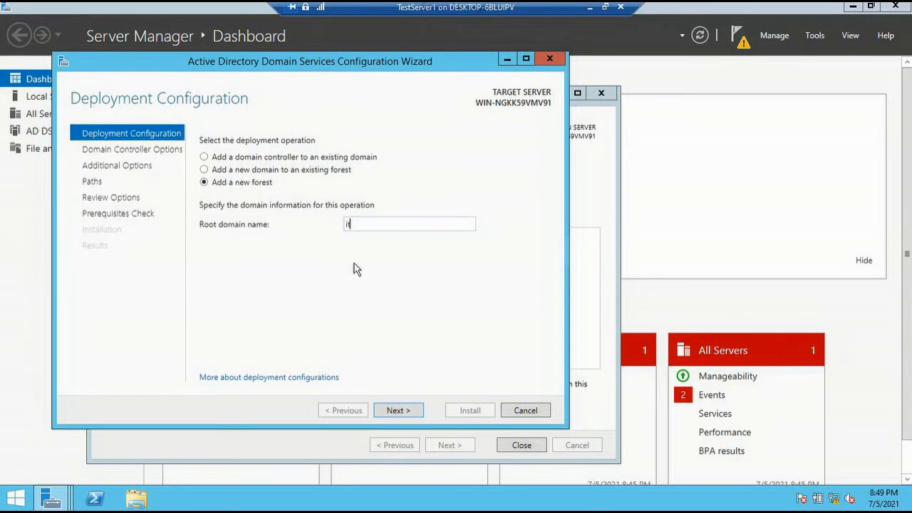
text(n.com)
click(405, 412)
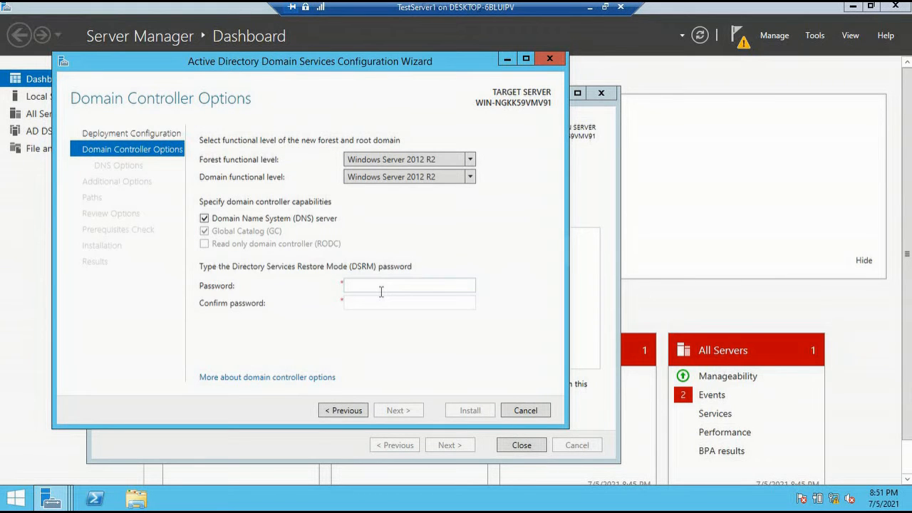
- Enter and confirm the Directory Services Restore Mode password, then continue to DNS Options
click(382, 291)
text(P@s)
text(sw0)
click(398, 410)
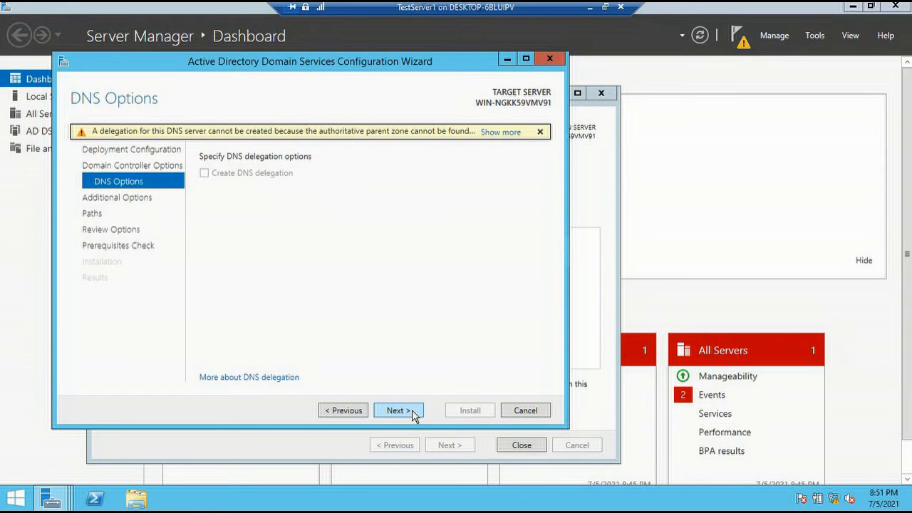
- Accept the default DNS options and keep ITADMIN as the NetBIOS domain name
click(412, 410)
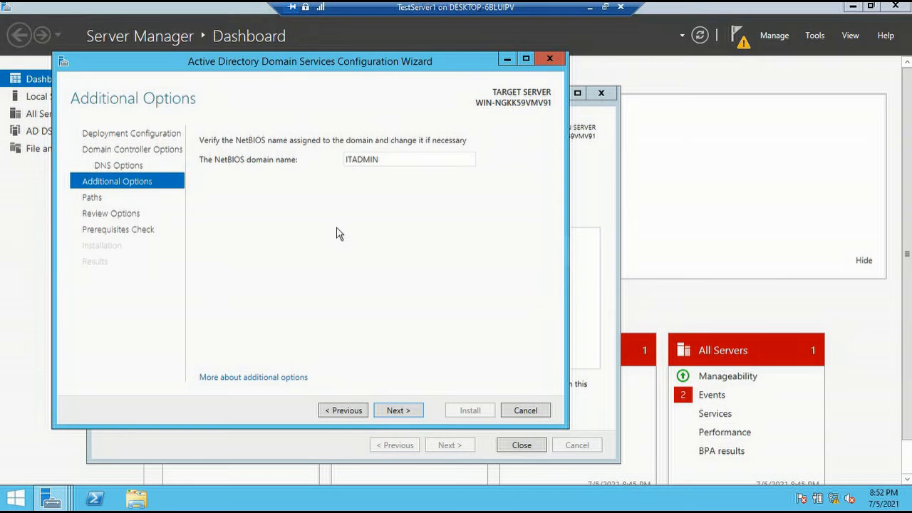
click(397, 411)
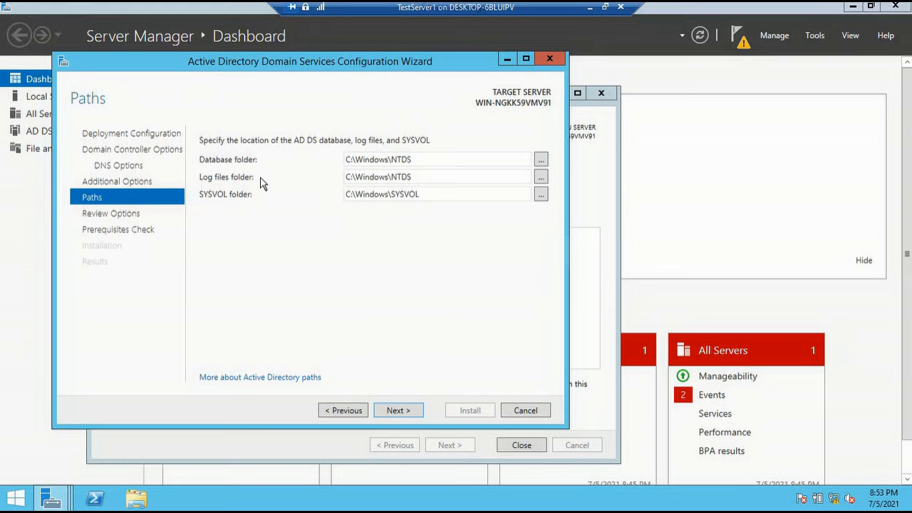
- Keep default database, log and SYSVOL paths, review the options, and run the prerequisites check
click(398, 411)
scroll(544, 240, down, 6)
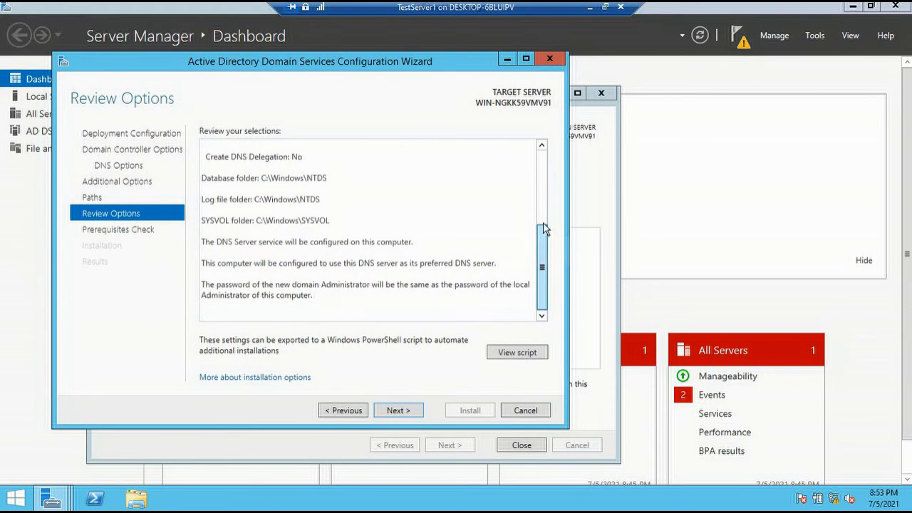
drag(543, 228, 541, 153)
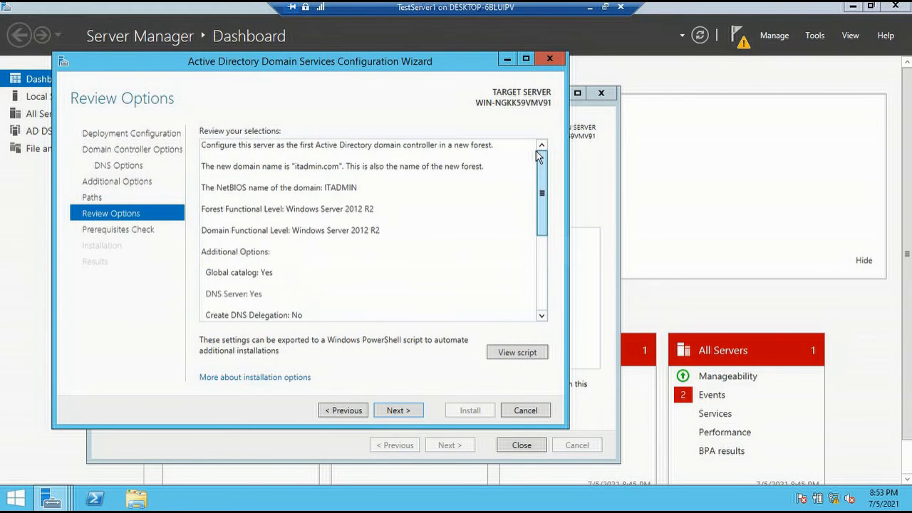
click(417, 410)
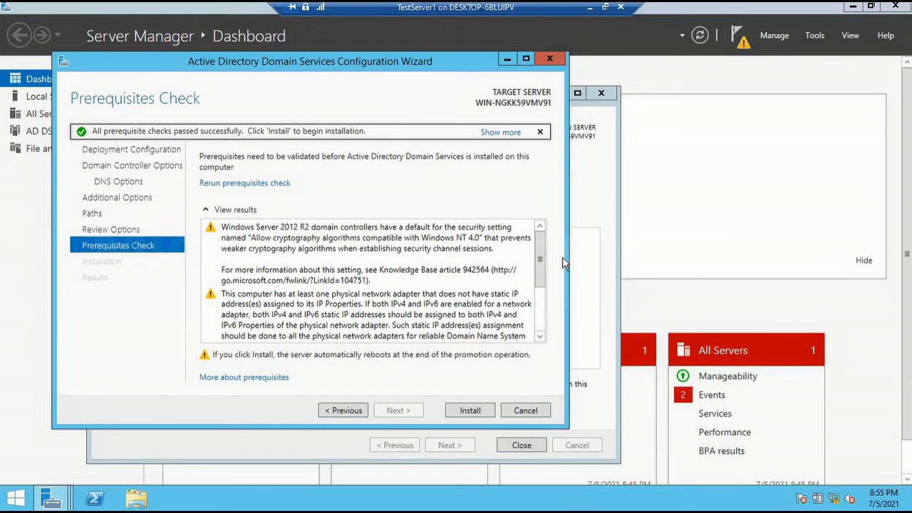
- After the prerequisite check, install the domain controller, then search 'act' for Active Directory Users and Computers
click(542, 304)
drag(543, 300, 537, 335)
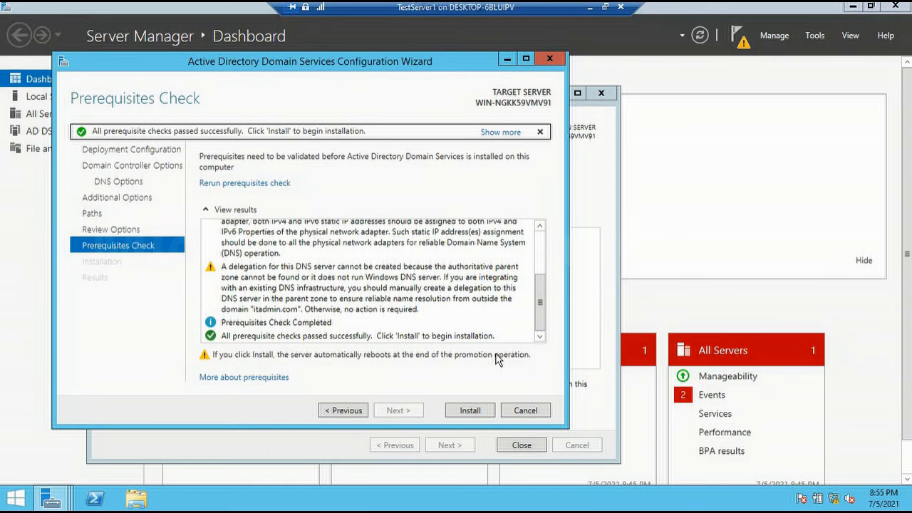
click(475, 411)
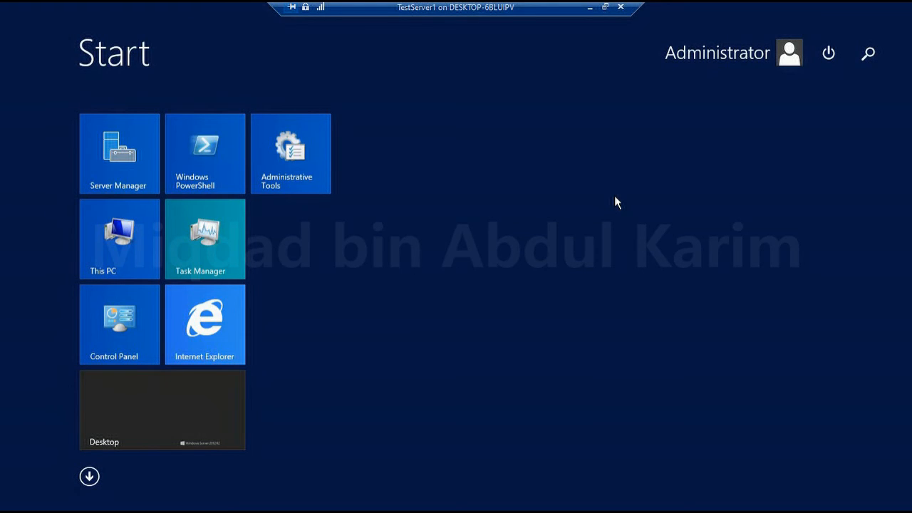
text(act)
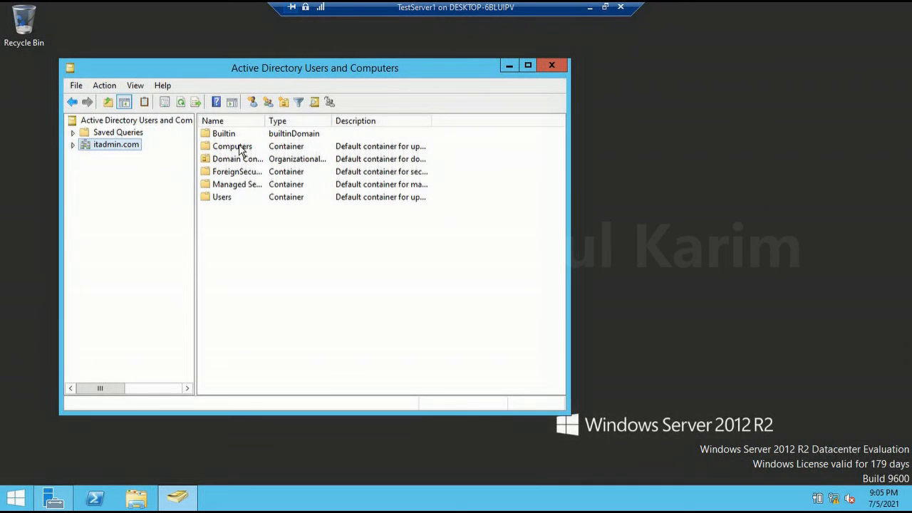
- Expand itadmin.com and view Users, Builtin, Computers, Domain Controllers and ForeignSecurityPrincipals in turn
click(72, 146)
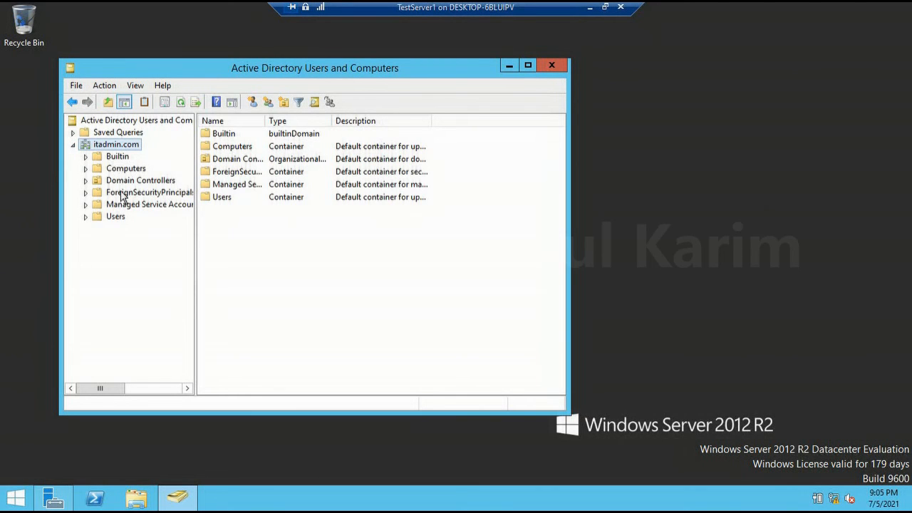
click(117, 218)
click(118, 158)
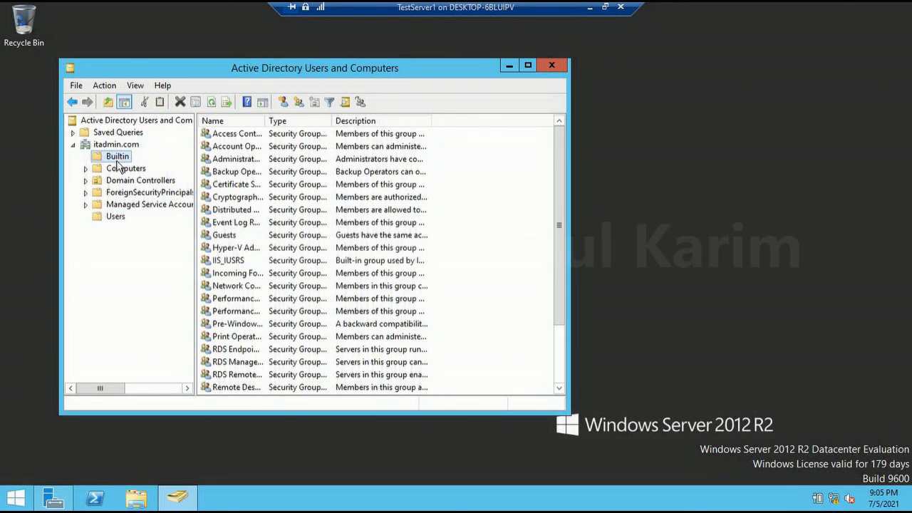
click(122, 171)
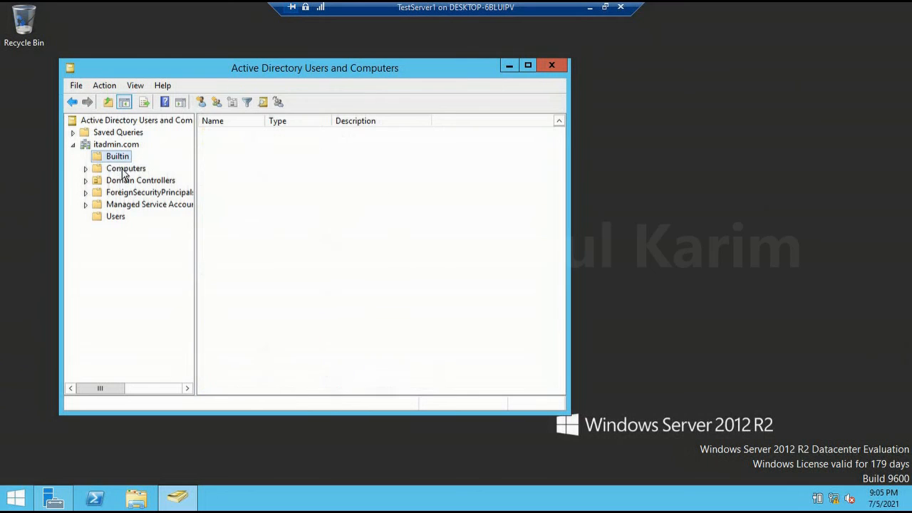
click(126, 182)
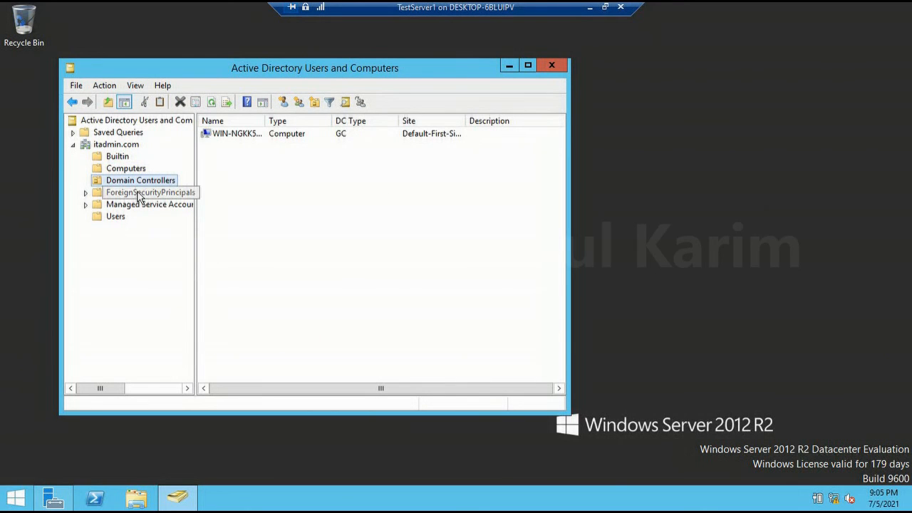
click(139, 194)
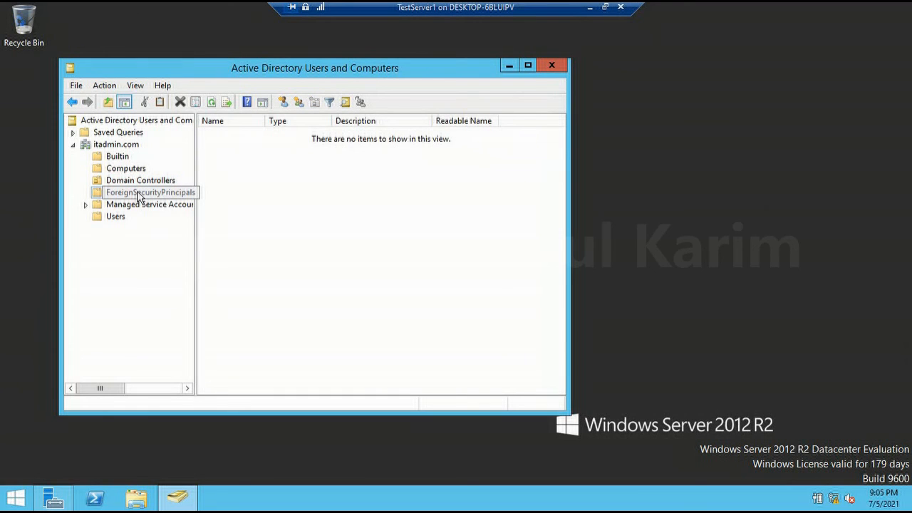